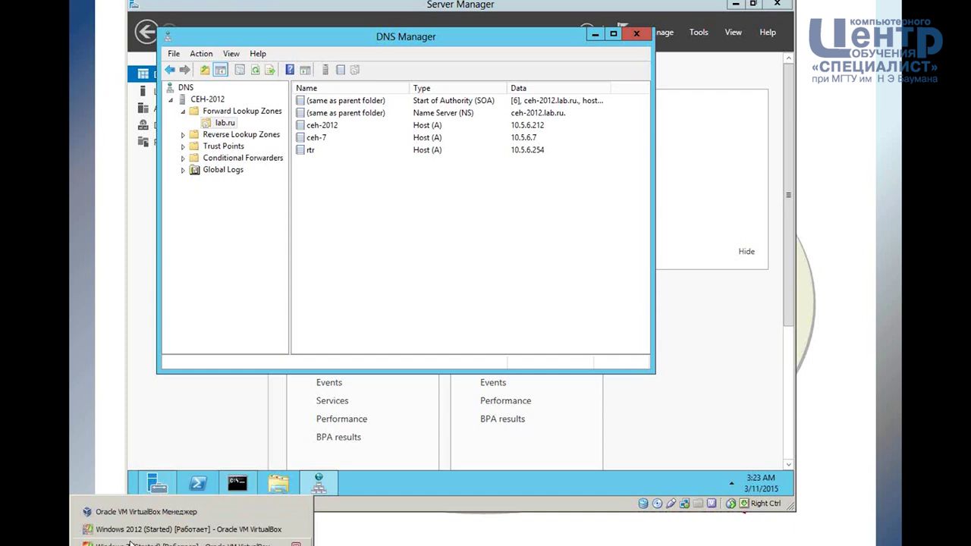
- Switch to the Windows 7 virtual machine and ping ceh-7.lab.ru from its Command Prompt
{"action": "left_click", "coordinate": [183, 543]}
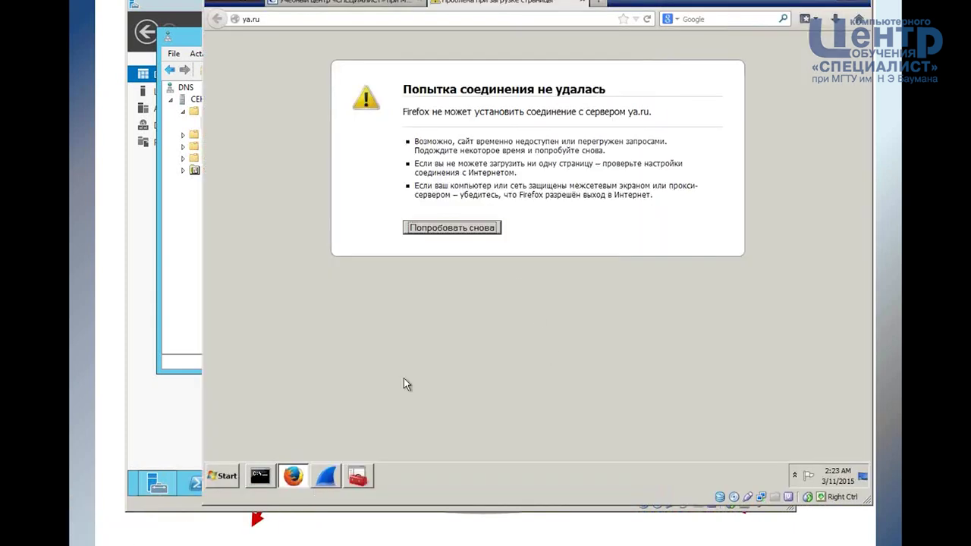
{"action": "left_click", "coordinate": [260, 476]}
{"action": "key", "text": "Return"}
{"action": "type", "text": "ping ceh"}
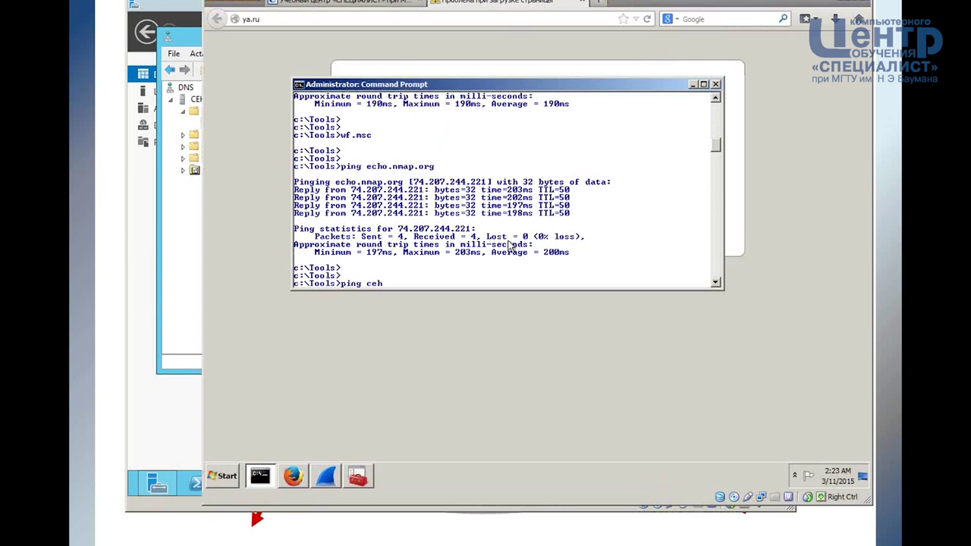
{"action": "type", "text": "-7.lab.ru"}
{"action": "key", "text": "Return"}
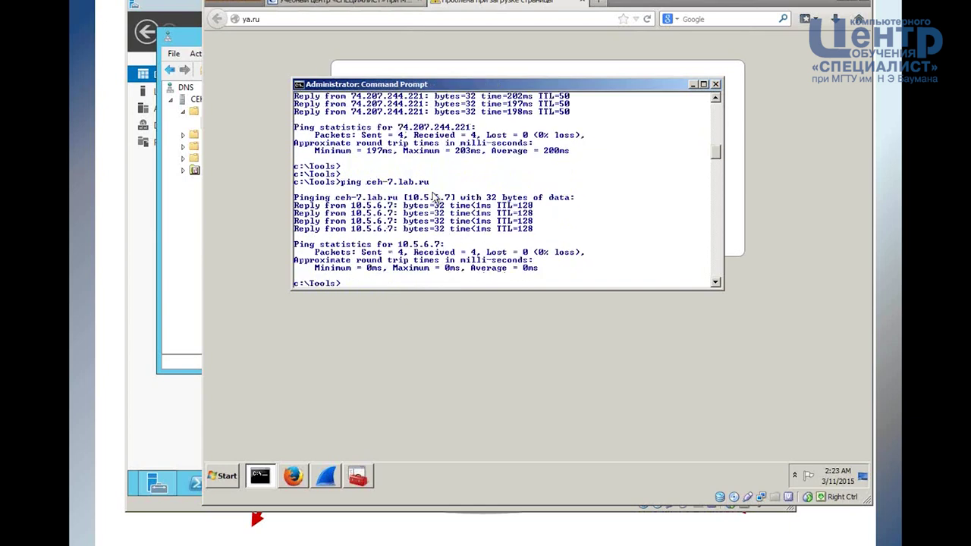
- On the Windows 2012 machine, start a new delegation of dns-ka in the lab.ru zone and begin adding a name server record
{"action": "left_click", "coordinate": [179, 277]}
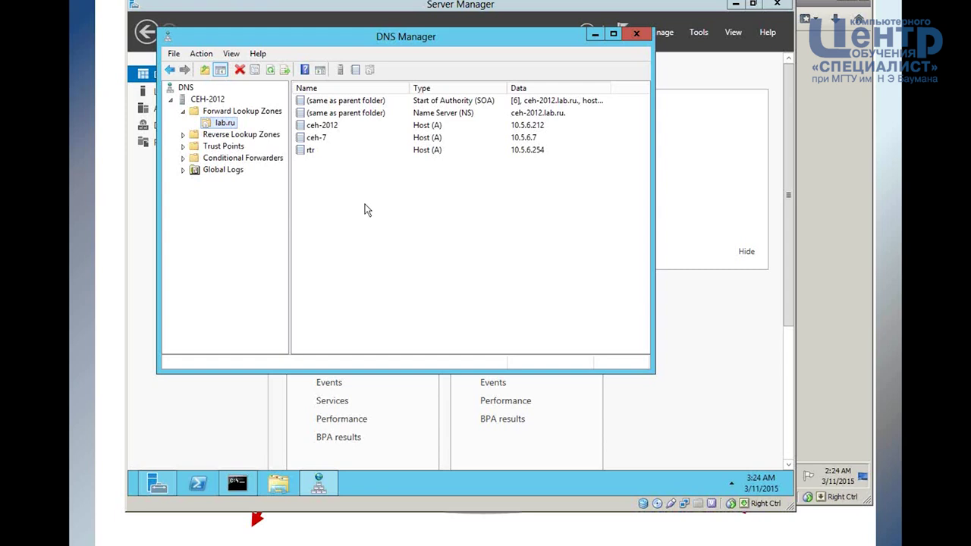
{"action": "right_click", "coordinate": [222, 124]}
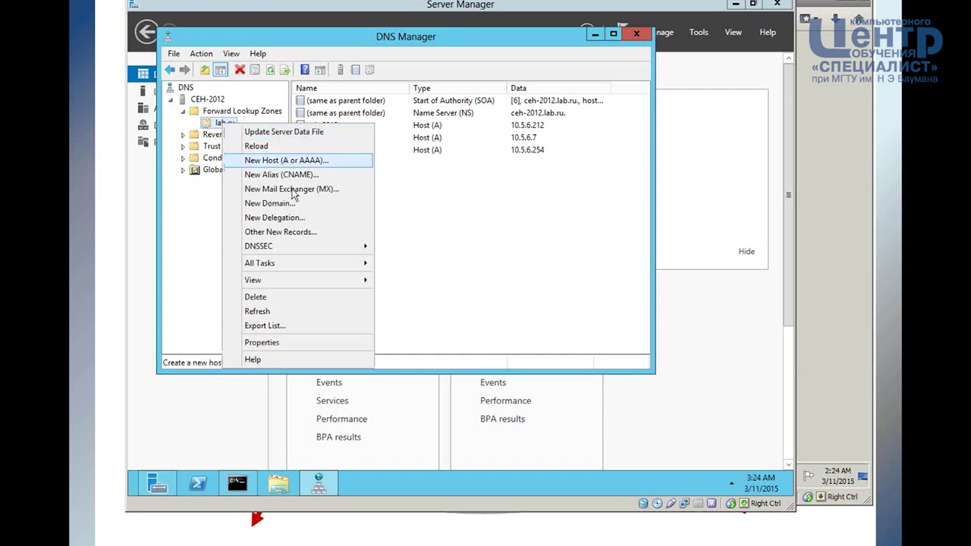
{"action": "left_click", "coordinate": [279, 220]}
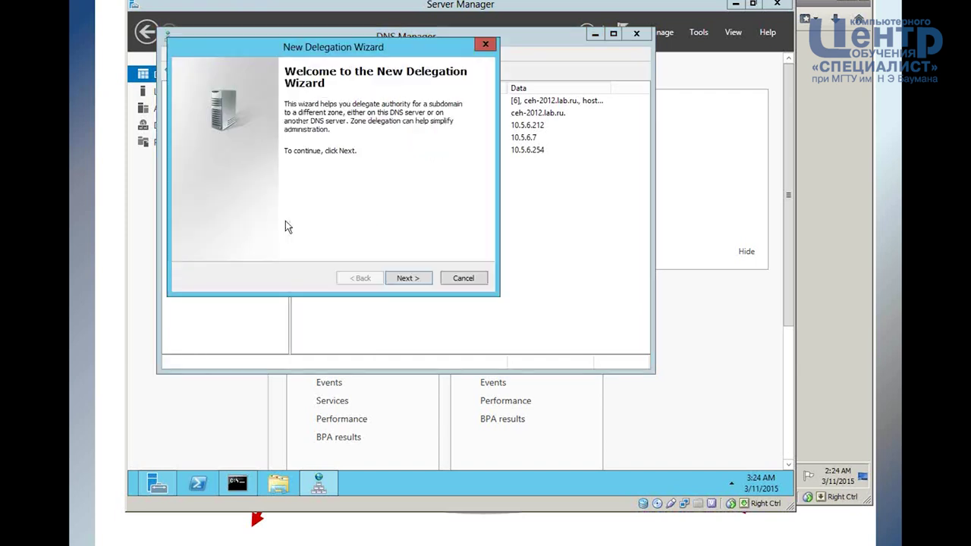
{"action": "left_click", "coordinate": [410, 280]}
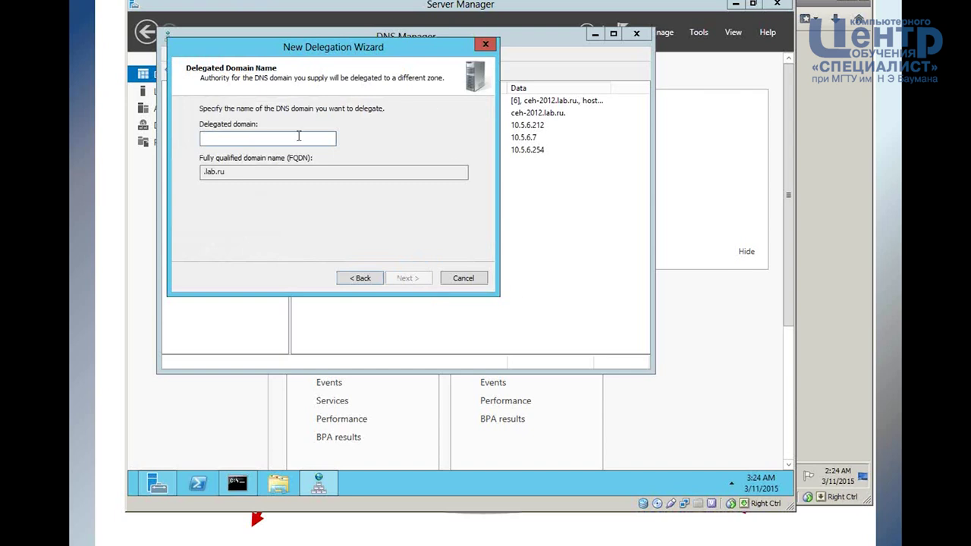
{"action": "type", "text": "dns-ka"}
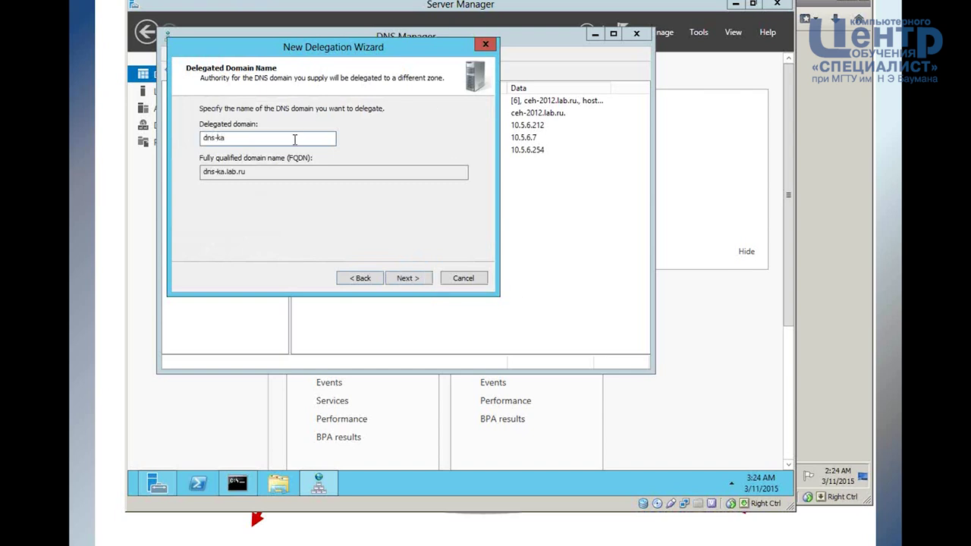
{"action": "left_click", "coordinate": [407, 278]}
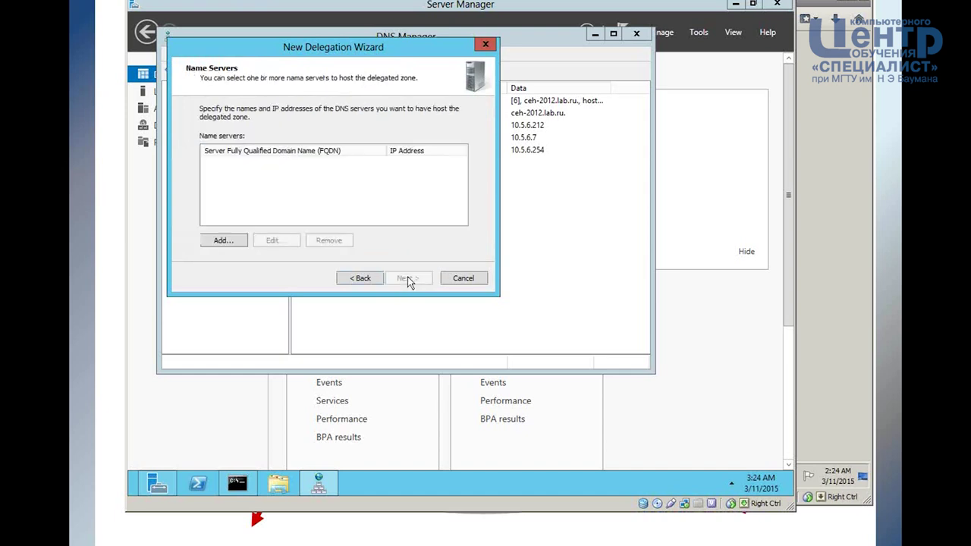
{"action": "left_click", "coordinate": [232, 241]}
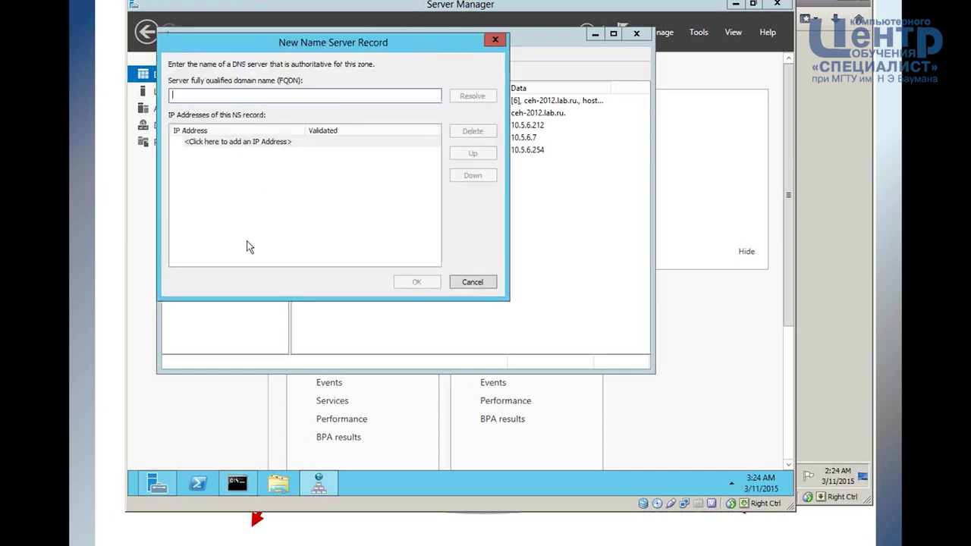
{"action": "type", "text": "10.5.6."}
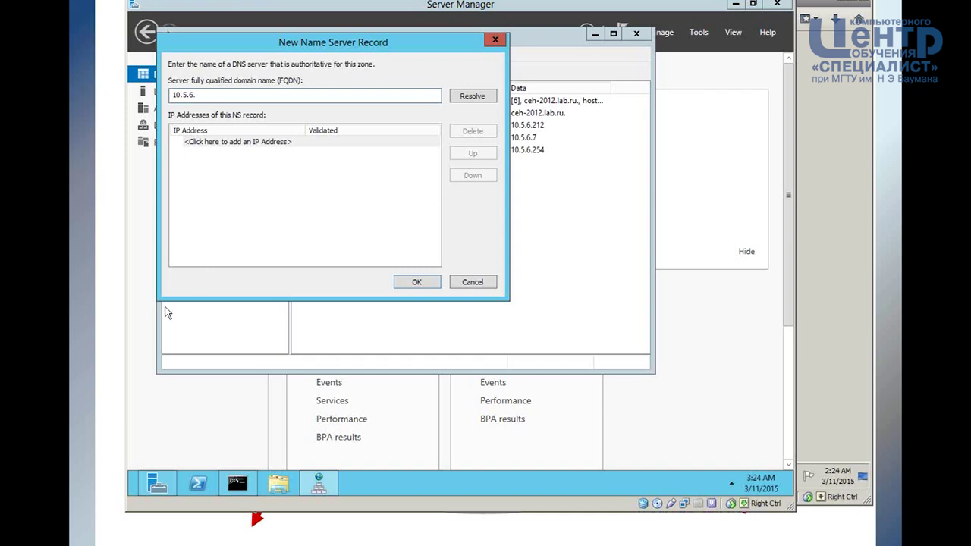
- Switch to the Kali Linux virtual machine and check its network configuration with ifconfig in a maximized terminal
{"action": "mouse_move", "coordinate": [158, 484]}
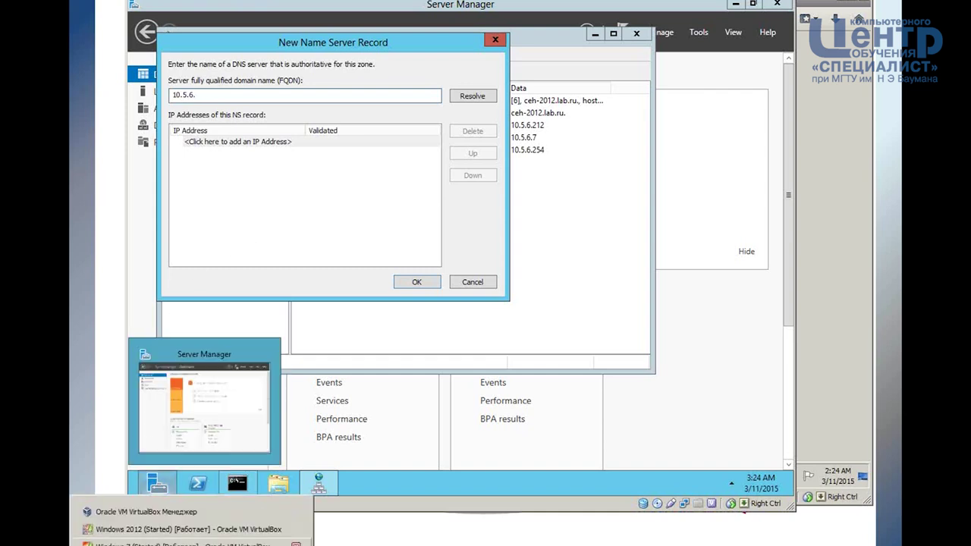
{"action": "left_click", "coordinate": [190, 544]}
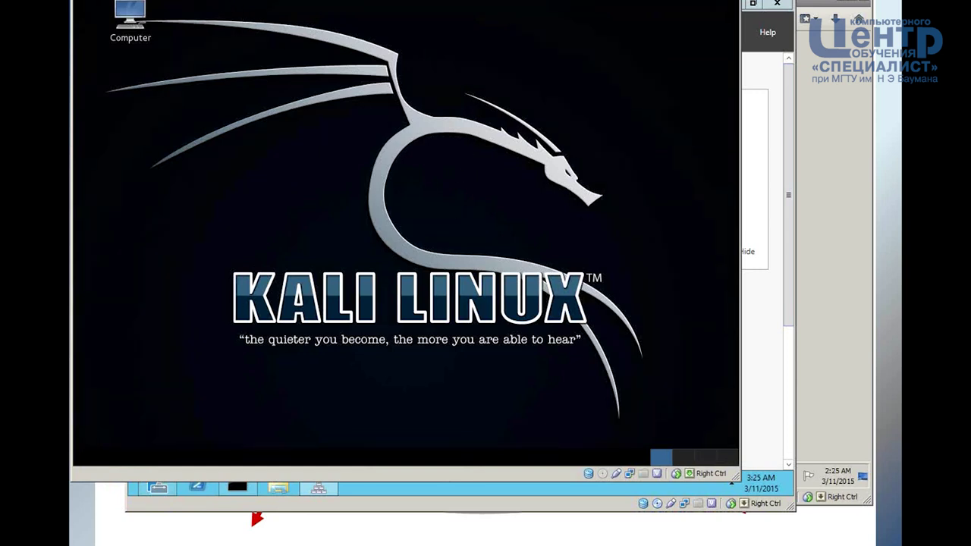
{"action": "left_click", "coordinate": [190, 3]}
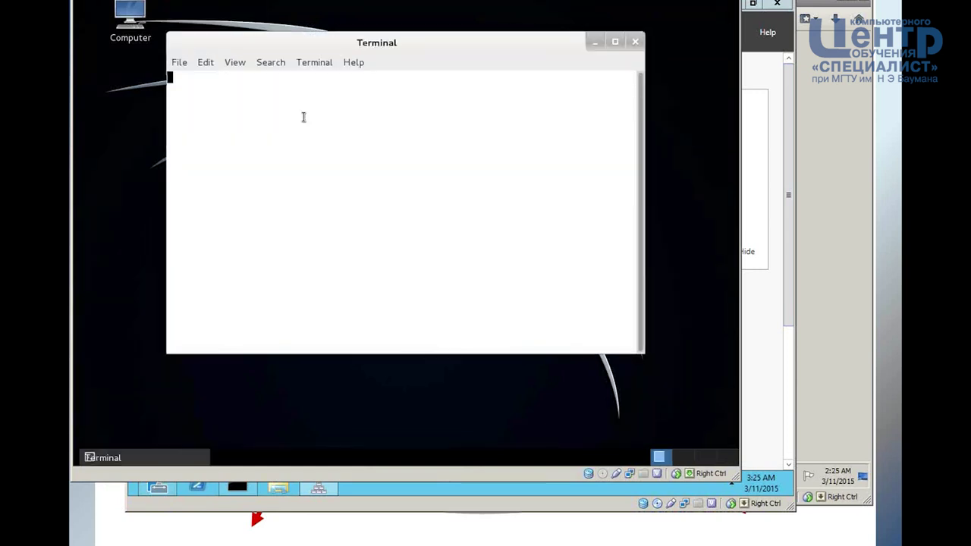
{"action": "left_click", "coordinate": [615, 42]}
{"action": "type", "text": "ifconfi"}
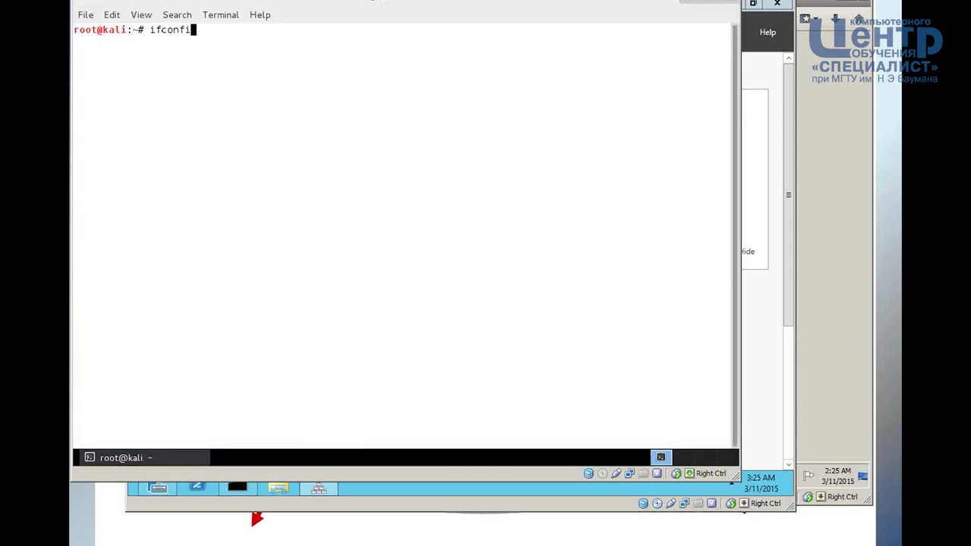
{"action": "type", "text": "g"}
{"action": "key", "text": "Return"}
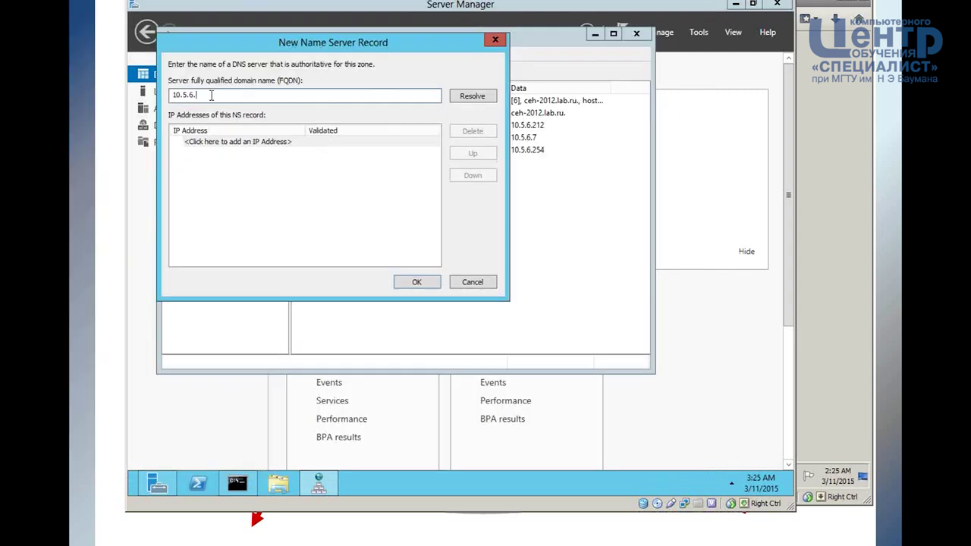
- Back in the new name server record on the Windows 2012 machine, add the IP address 10.5.6.50
{"action": "type", "text": "50"}
{"action": "left_click", "coordinate": [203, 141]}
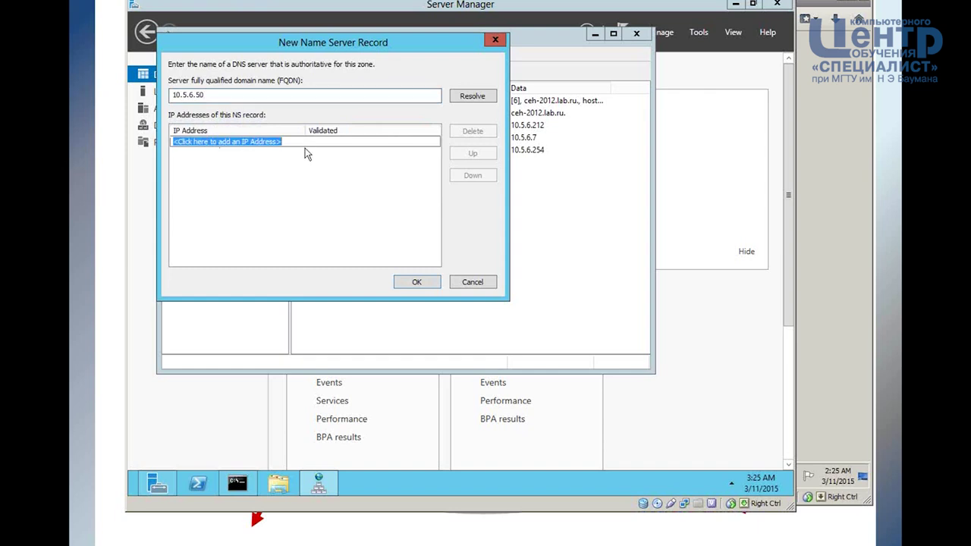
{"action": "type", "text": "10.5.6.50"}
- Set the name server's fully qualified domain name to kali.lab.ru and complete the dns-ka delegation
{"action": "left_click", "coordinate": [239, 96]}
{"action": "key", "text": "ctrl+a"}
{"action": "type", "text": "k"}
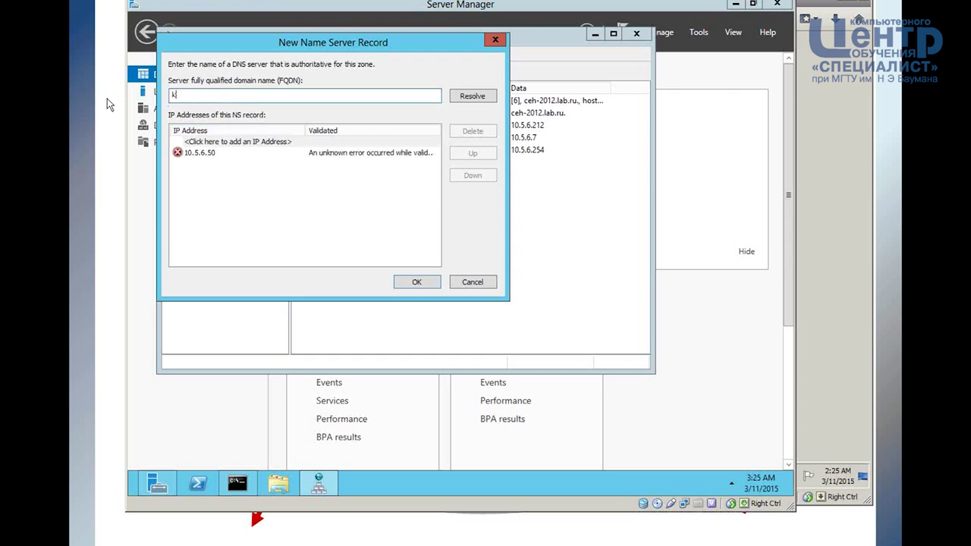
{"action": "type", "text": "ali.dris-kl"}
{"action": "type", "text": "a.lab.ru"}
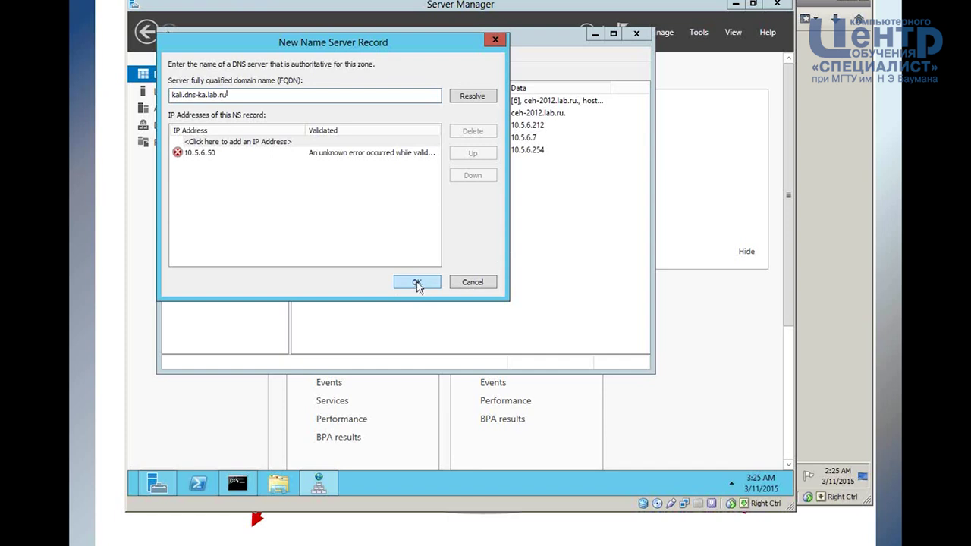
{"action": "left_click_drag", "start_coordinate": [210, 95], "coordinate": [185, 95]}
{"action": "key", "text": "Delete"}
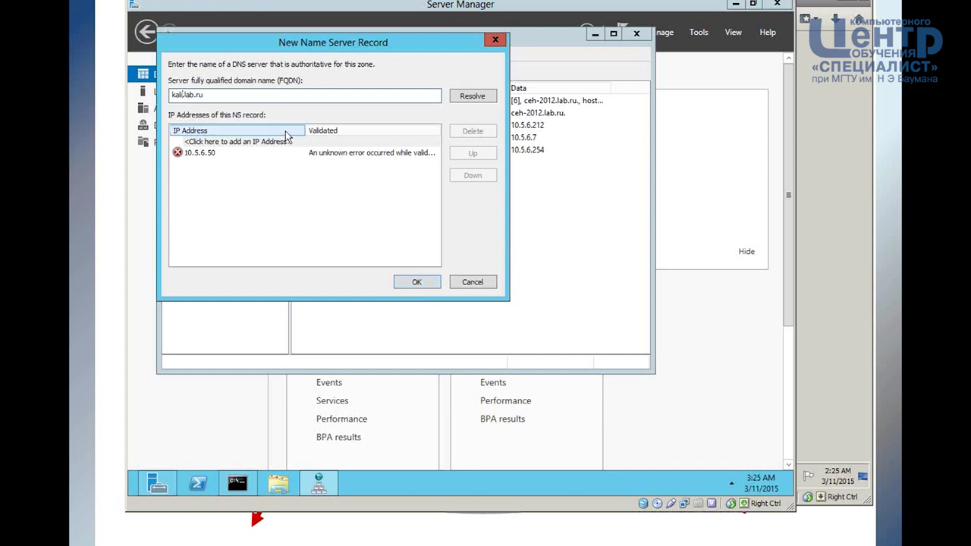
{"action": "left_click", "coordinate": [416, 282]}
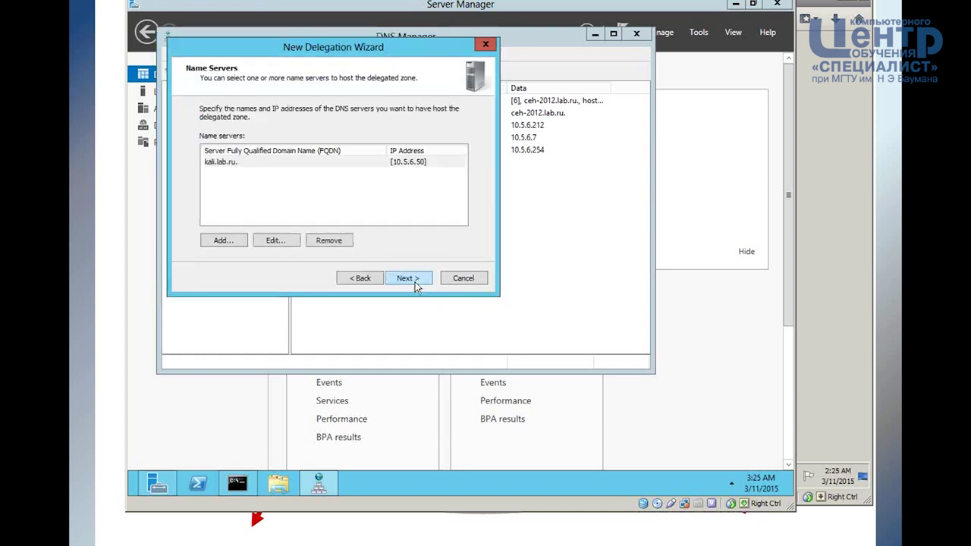
{"action": "left_click", "coordinate": [414, 281]}
{"action": "left_click", "coordinate": [411, 278]}
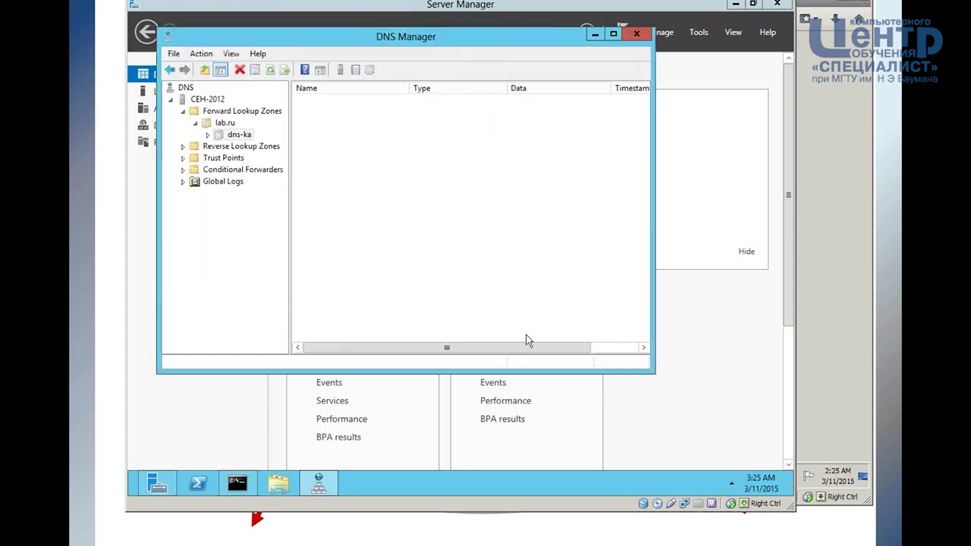
- Try to add a host record named kali with IP address 10.5.6.50 to the lab.ru zone
{"action": "right_click", "coordinate": [222, 124]}
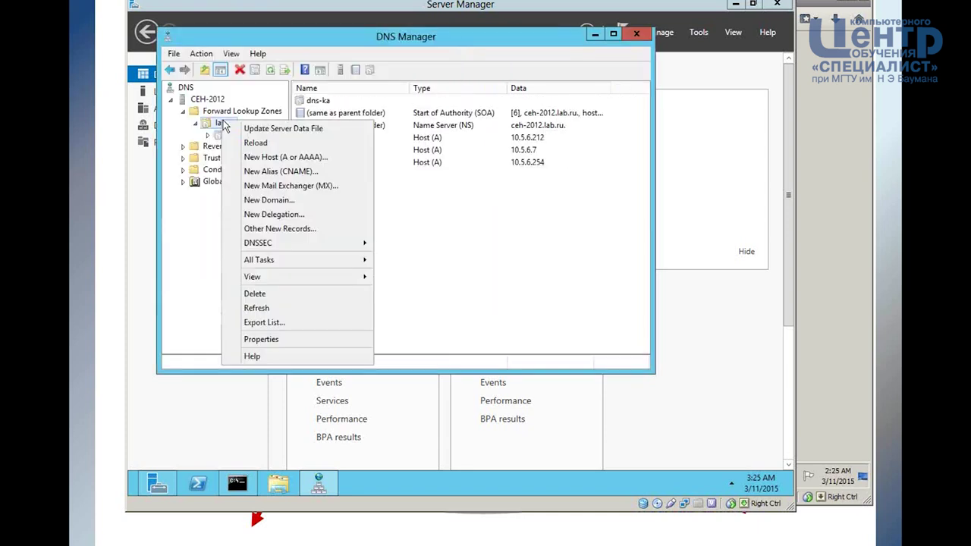
{"action": "left_click", "coordinate": [286, 157]}
{"action": "type", "text": "kali"}
{"action": "left_click", "coordinate": [352, 195]}
{"action": "type", "text": "10.5.6.5"}
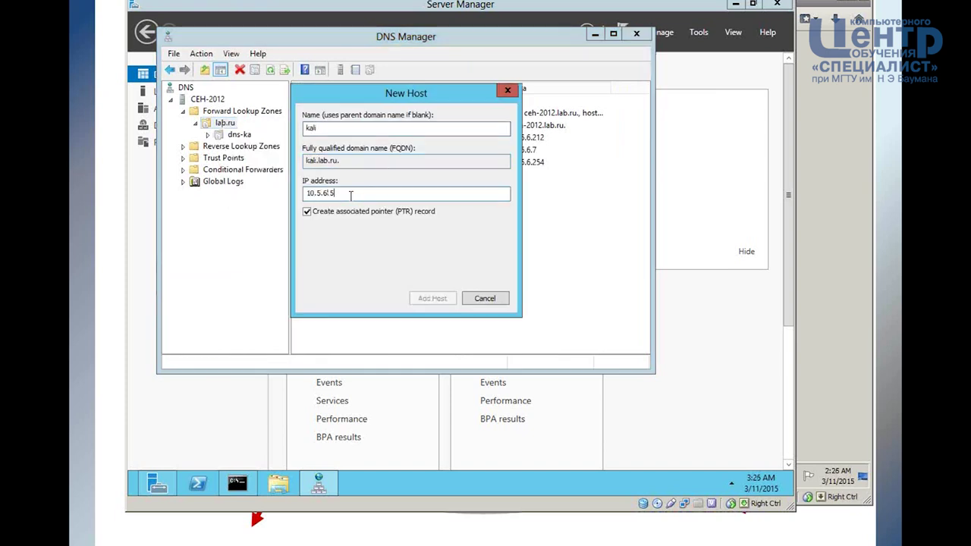
{"action": "type", "text": "0"}
{"action": "left_click", "coordinate": [432, 299]}
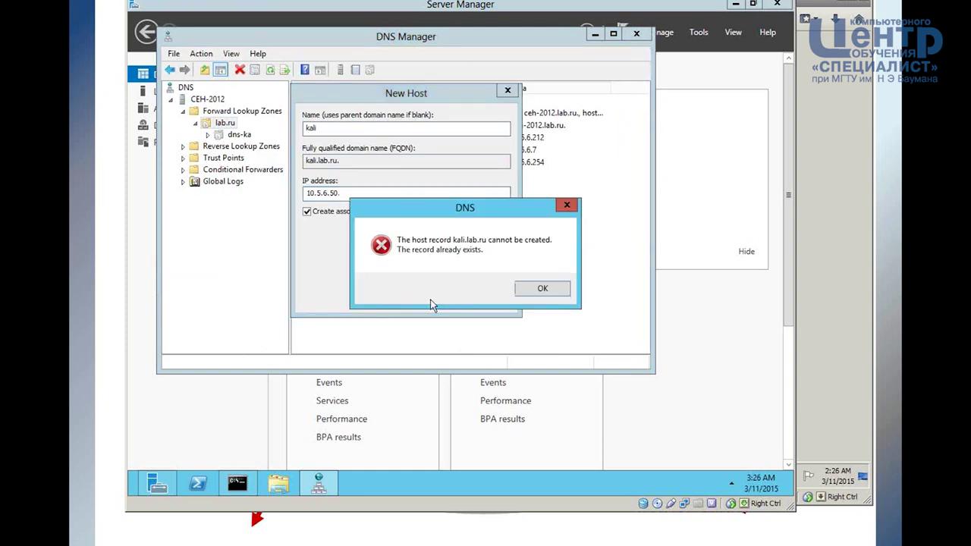
{"action": "left_click", "coordinate": [543, 289]}
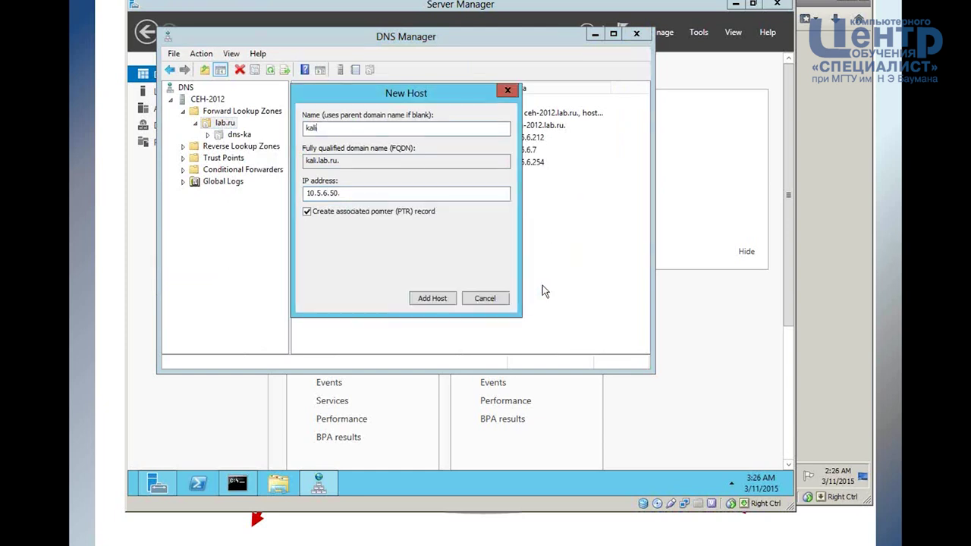
{"action": "left_click", "coordinate": [493, 300]}
- Refresh the lab.ru zone and inspect the name server record of the dns-ka delegation
{"action": "left_click", "coordinate": [270, 69]}
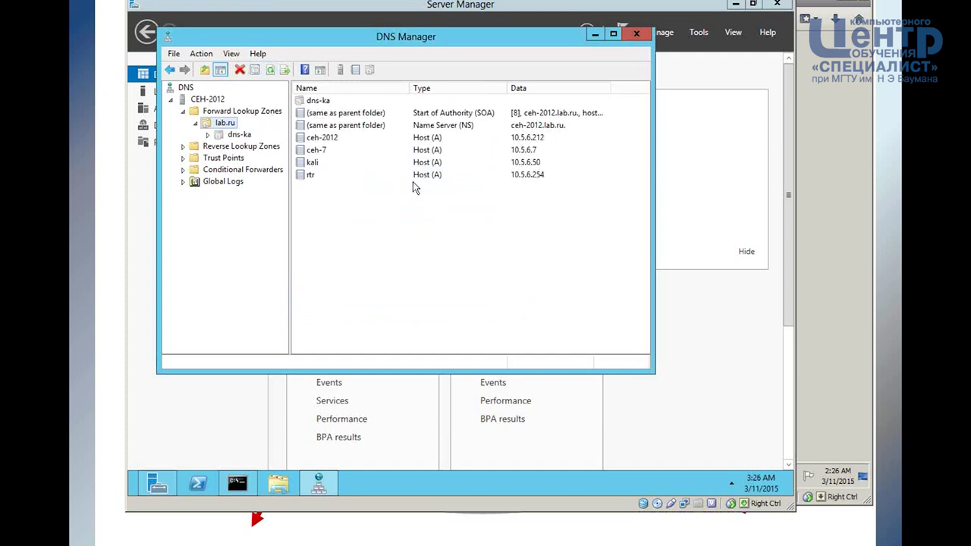
{"action": "left_click", "coordinate": [237, 135]}
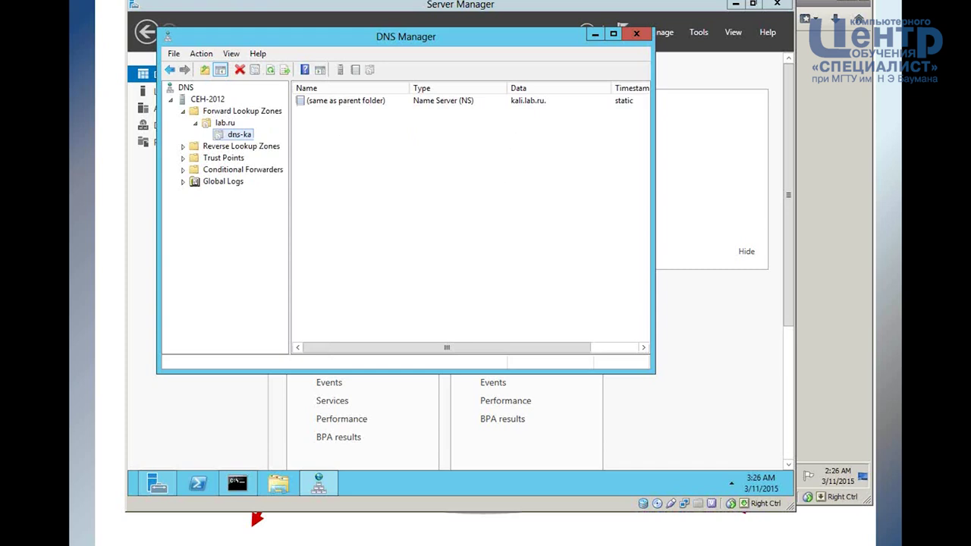
- Bring up the RFC Editor homepage in the browser, and return to the records of the lab.ru zone in DNS Manager
{"action": "left_click", "coordinate": [174, 501]}
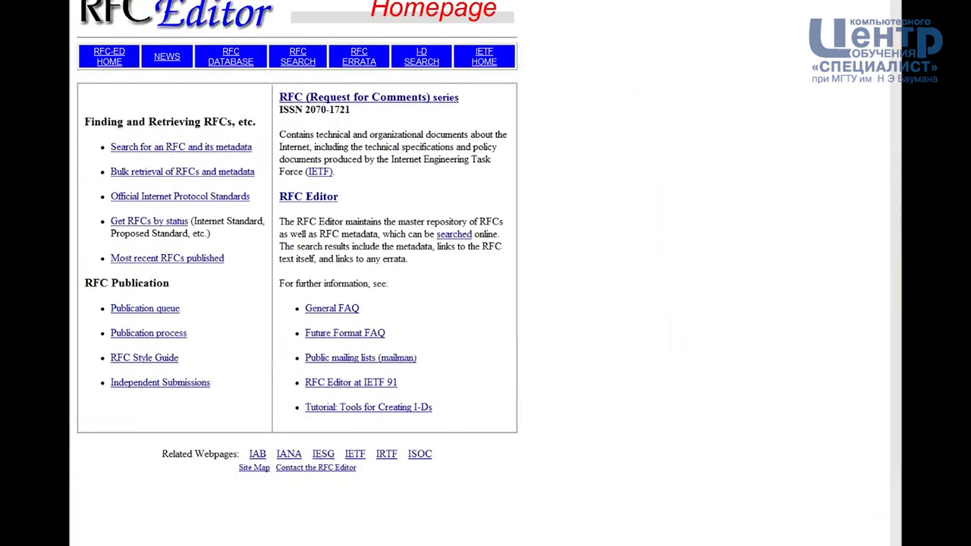
{"action": "key", "text": "alt+d"}
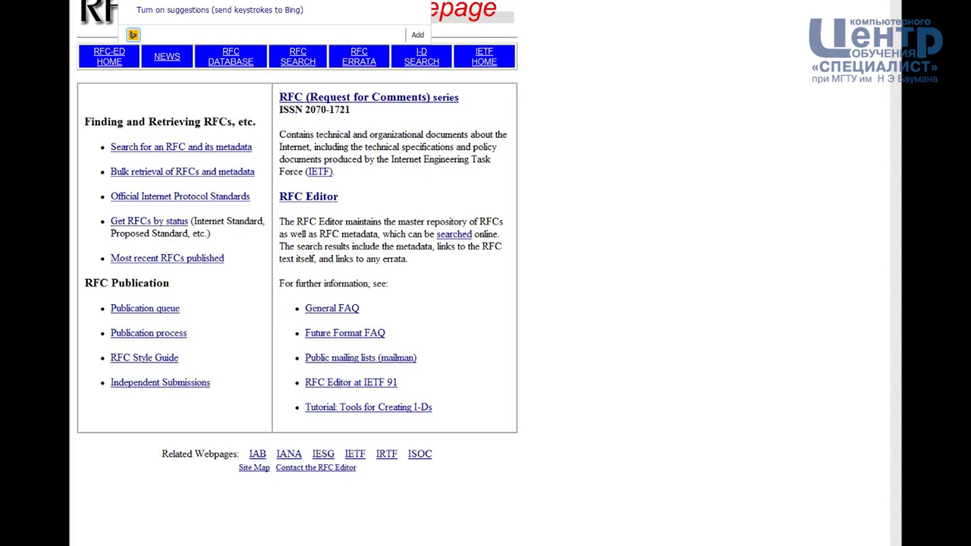
{"action": "key", "text": "Escape"}
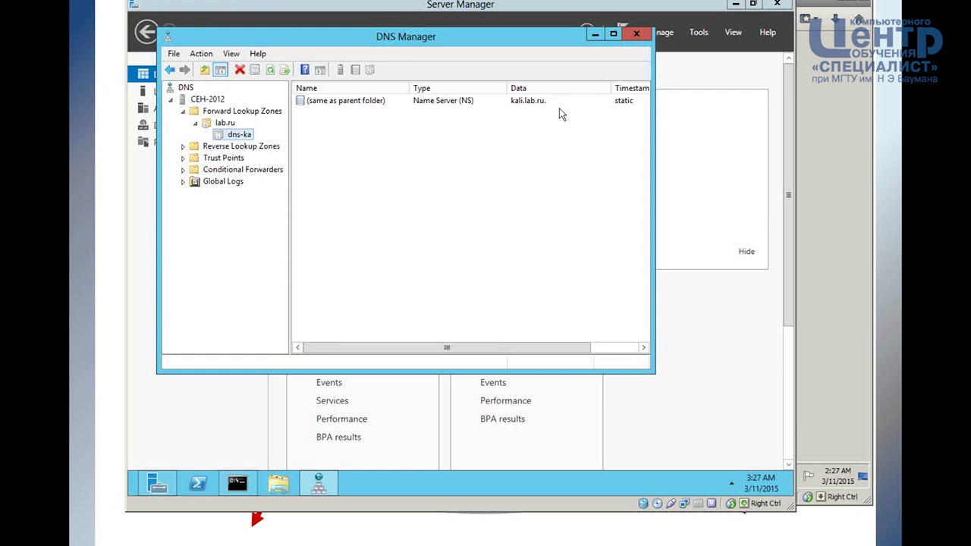
{"action": "left_click", "coordinate": [223, 125]}
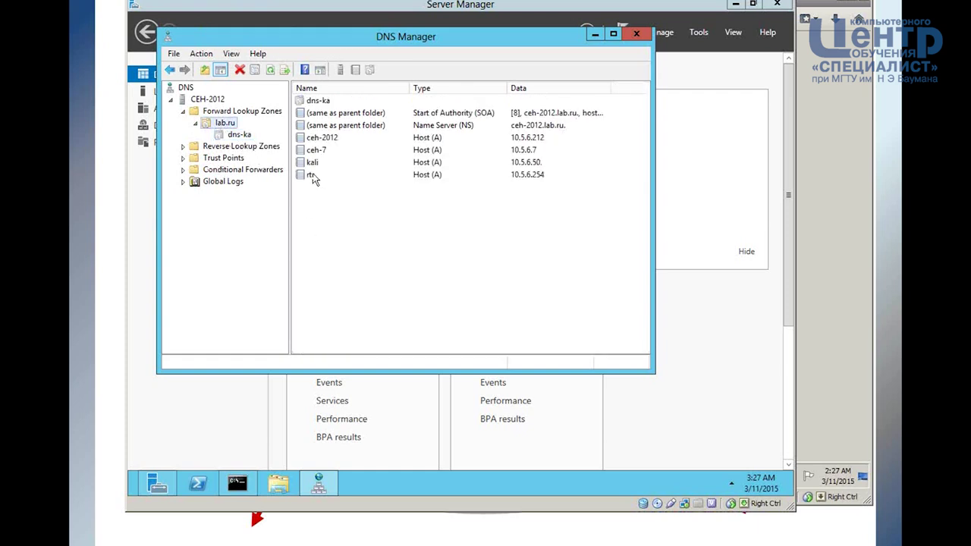
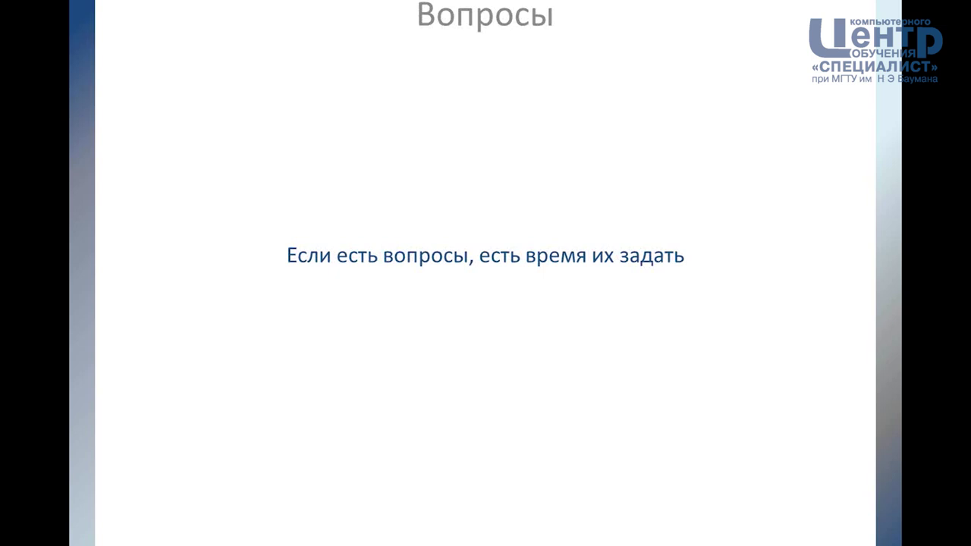
- Switch from the questions slide to the instructor's profile page in Internet Explorer
{"action": "key", "text": "super"}
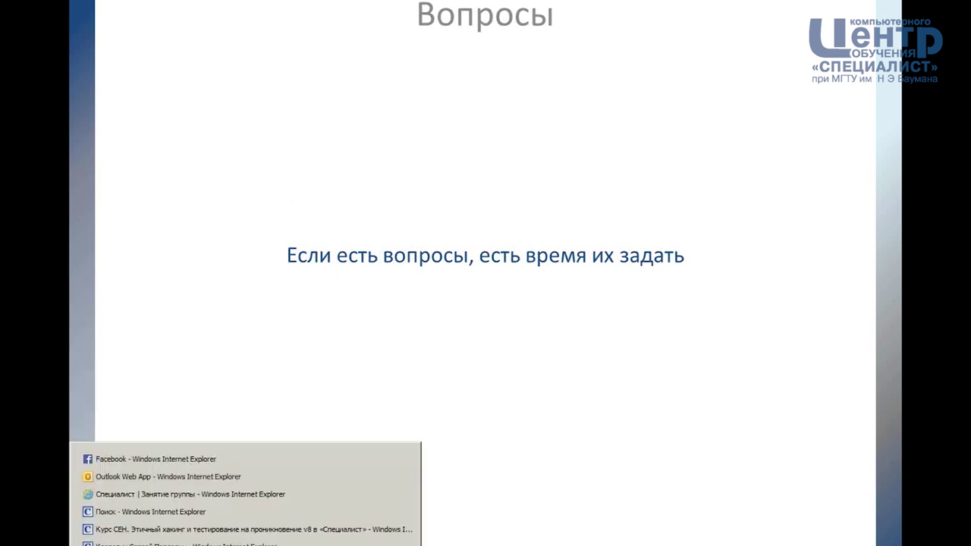
{"action": "key", "text": "Escape"}
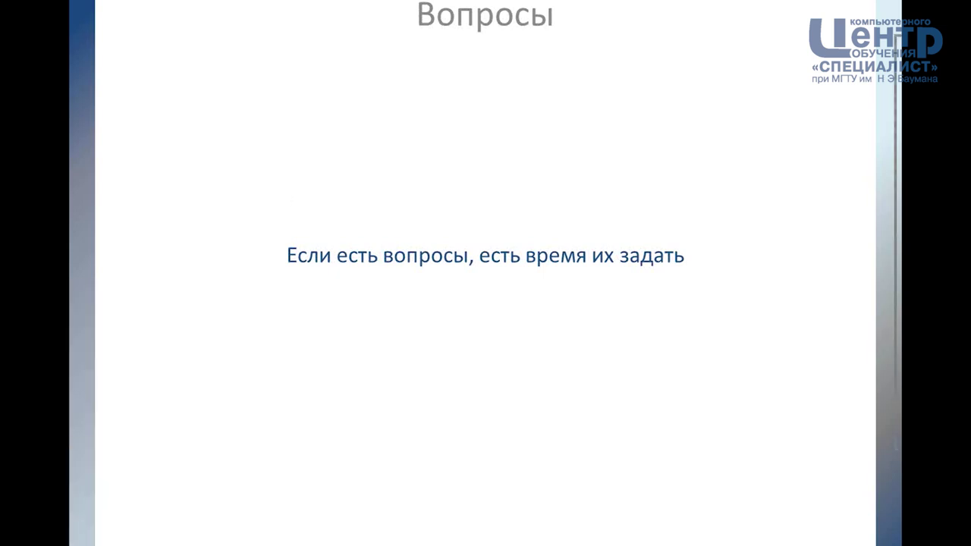
{"action": "key", "text": "alt+Tab"}
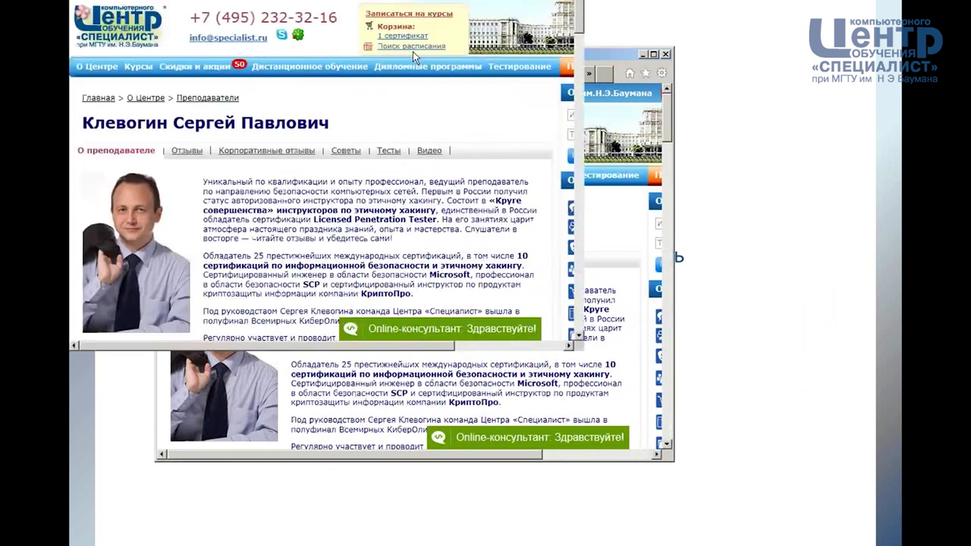